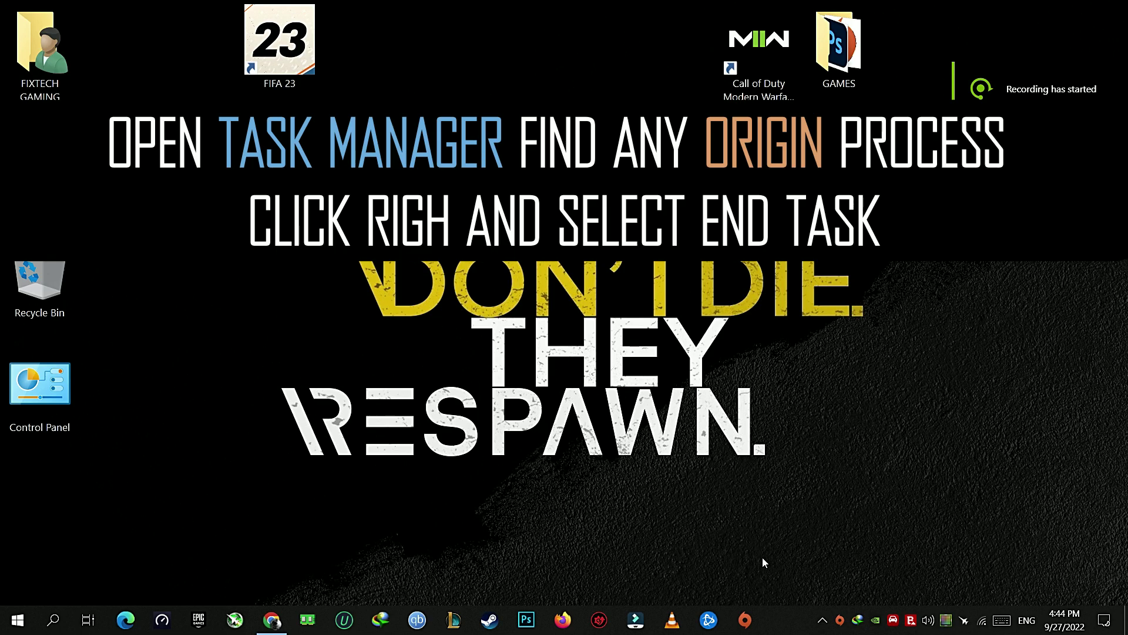
Step: Open Task Manager and end the Origin (32 bit) process
{"action": "right_click", "coordinate": [777, 622]}
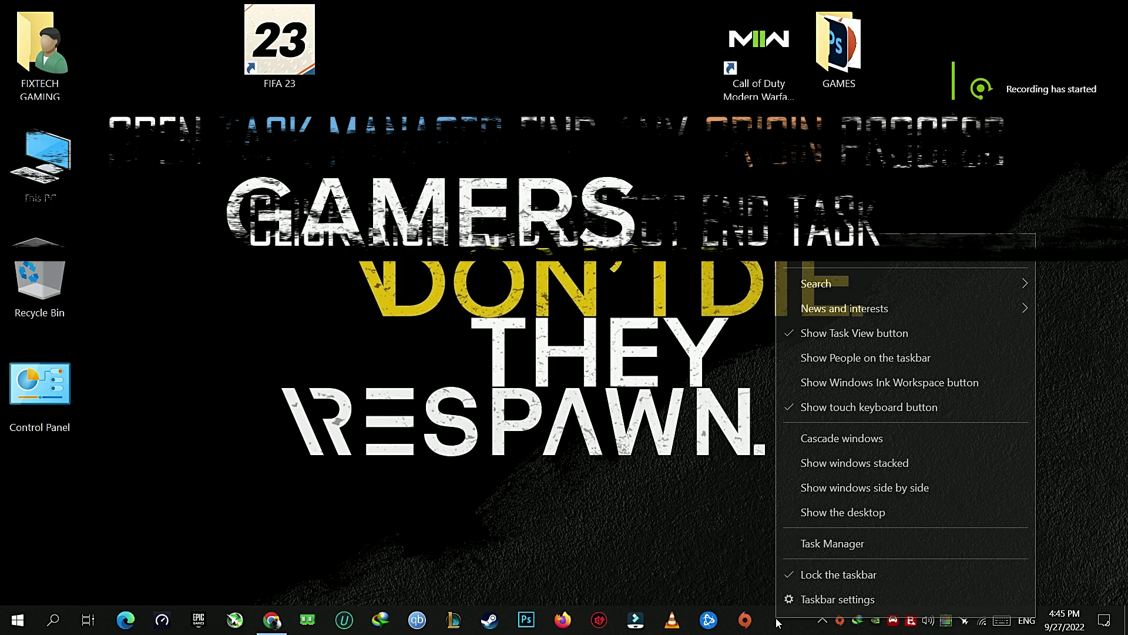
{"action": "left_click", "coordinate": [795, 549]}
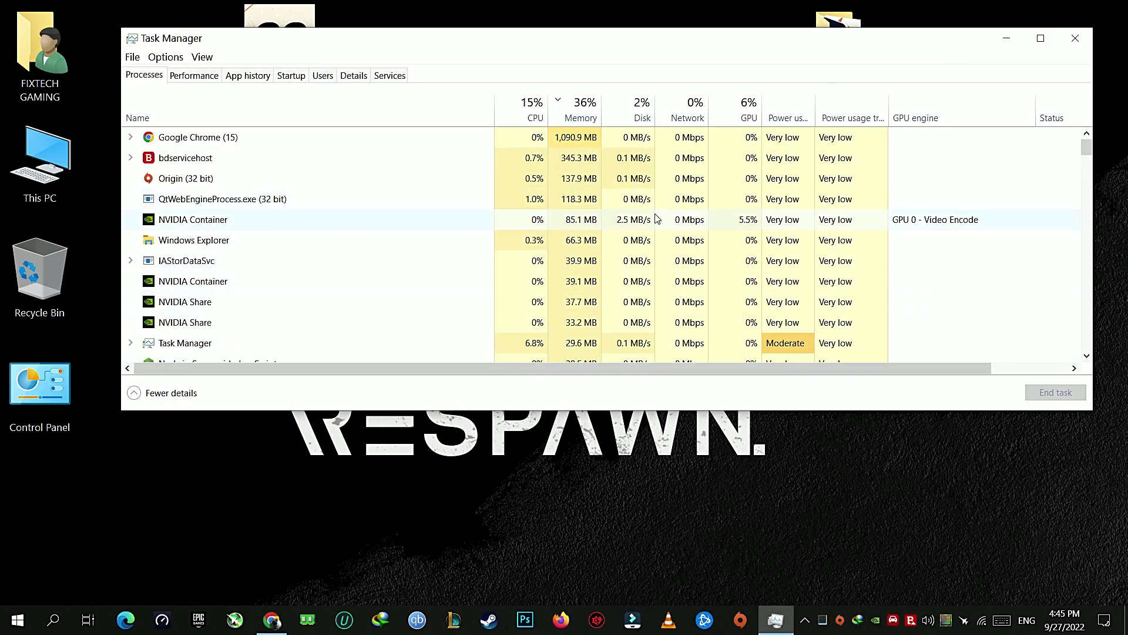
{"action": "left_click", "coordinate": [184, 182]}
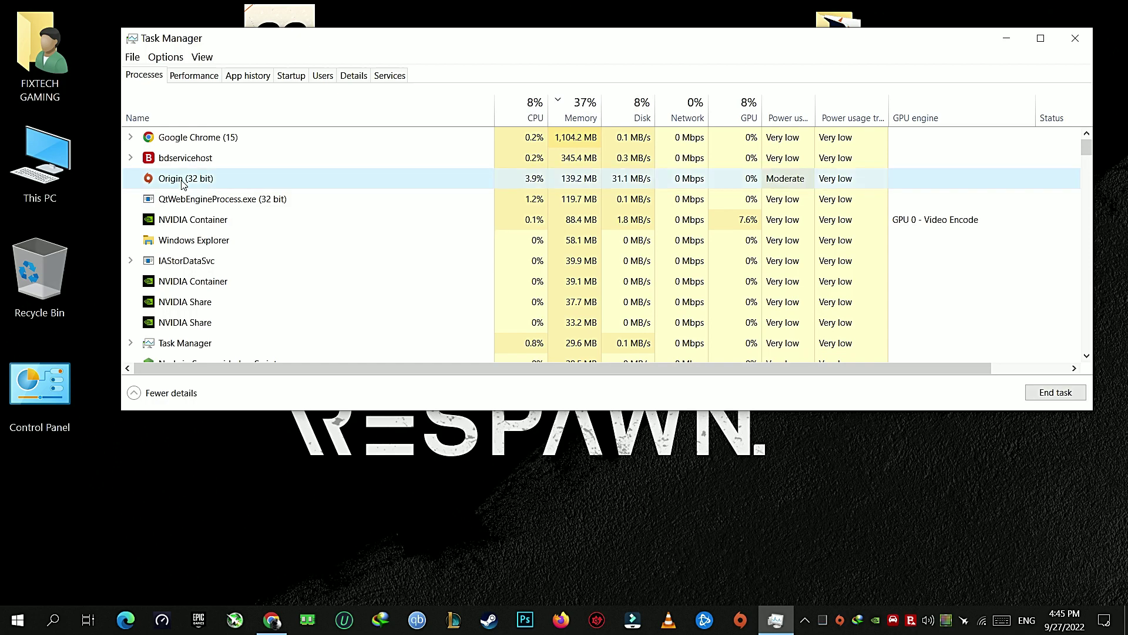
{"action": "right_click", "coordinate": [184, 183]}
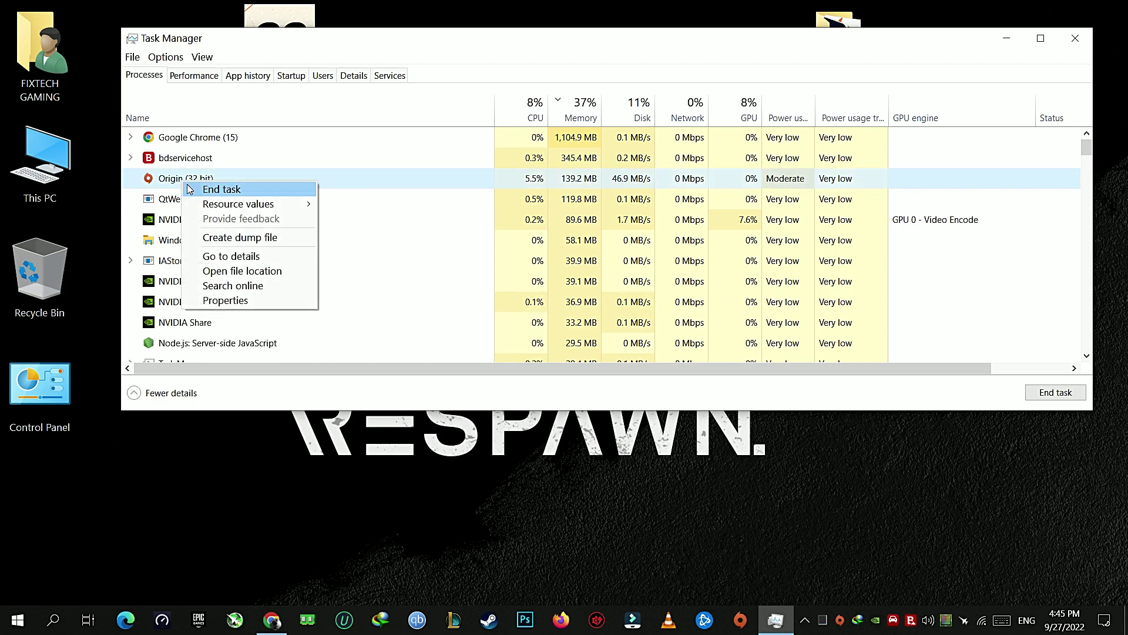
{"action": "left_click", "coordinate": [190, 188]}
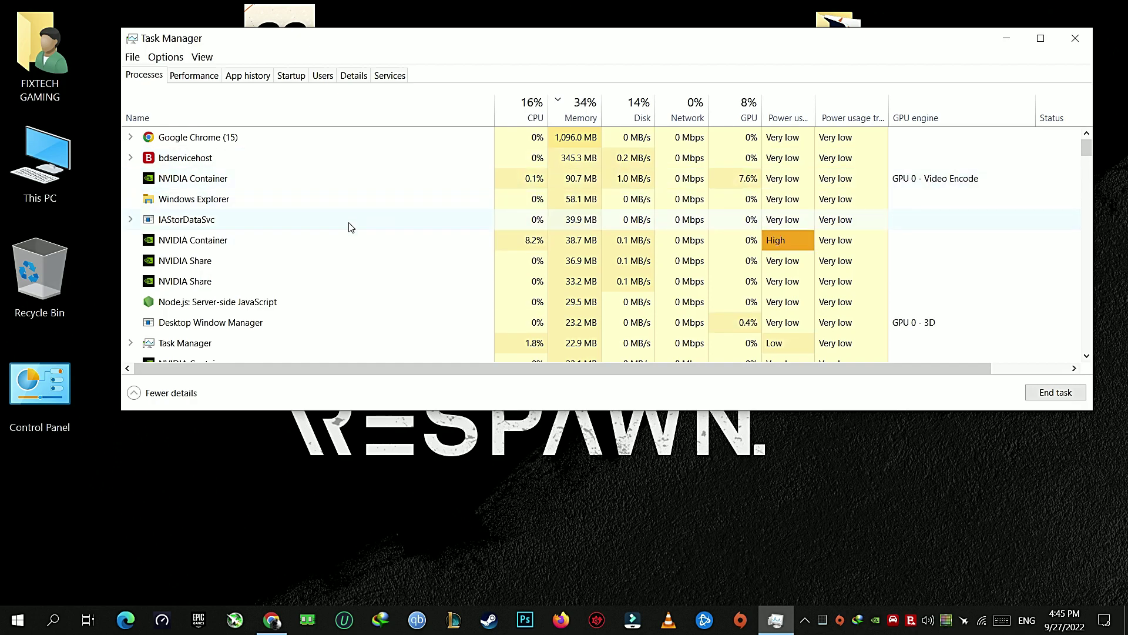
Step: Find the OriginWebHelperService (32 bit) process, end it, and check the list for other Origin processes
{"action": "left_click", "coordinate": [219, 185]}
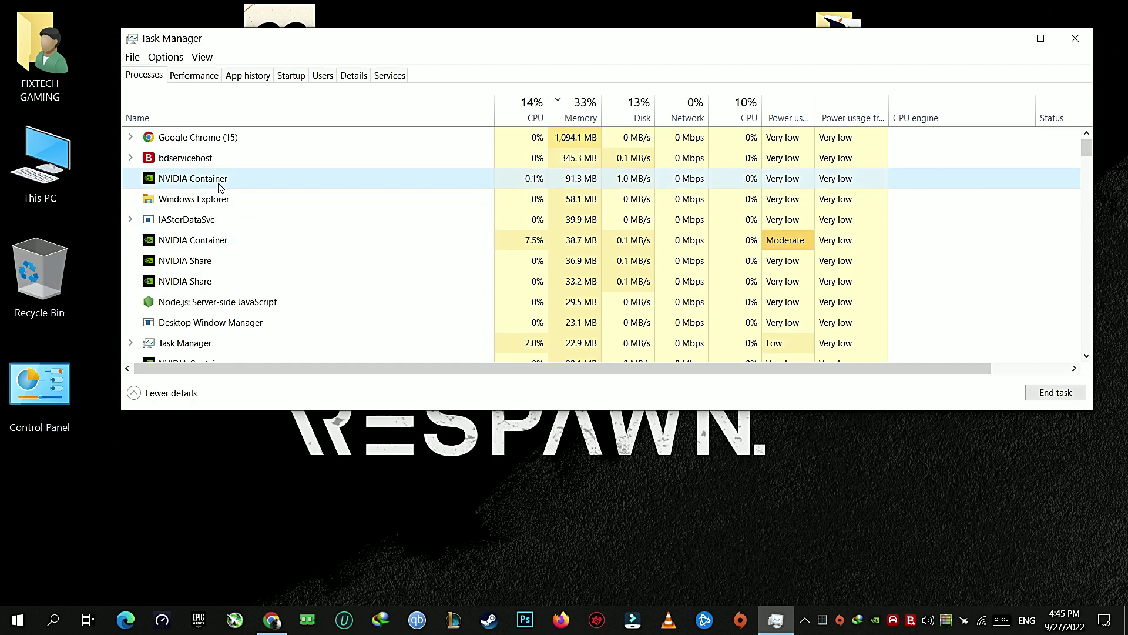
{"action": "key", "text": "o"}
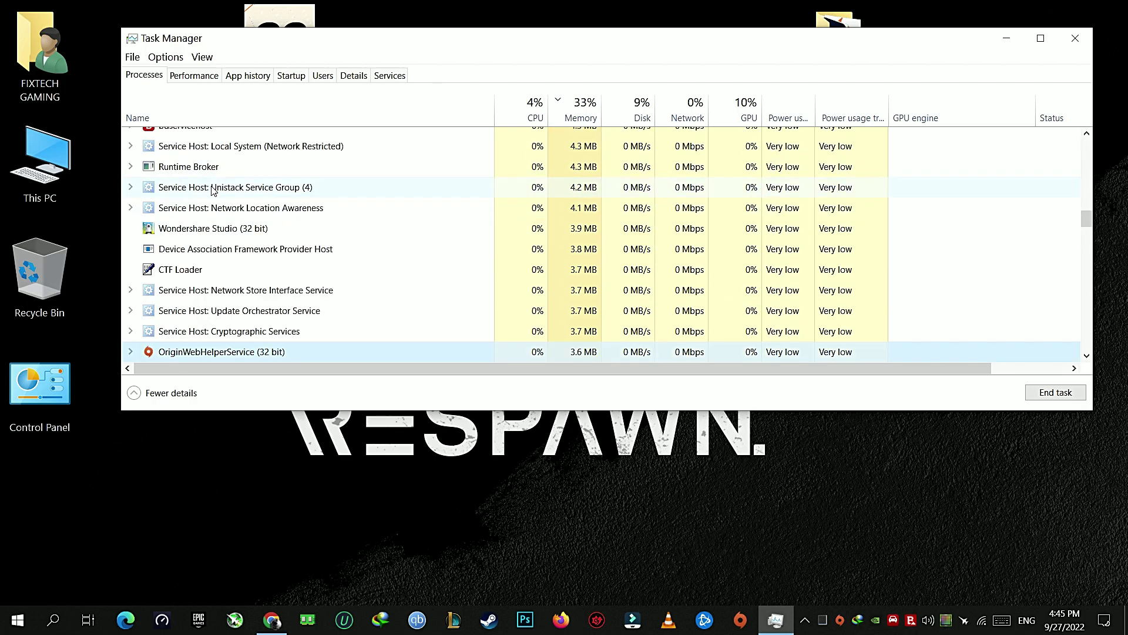
{"action": "right_click", "coordinate": [159, 355]}
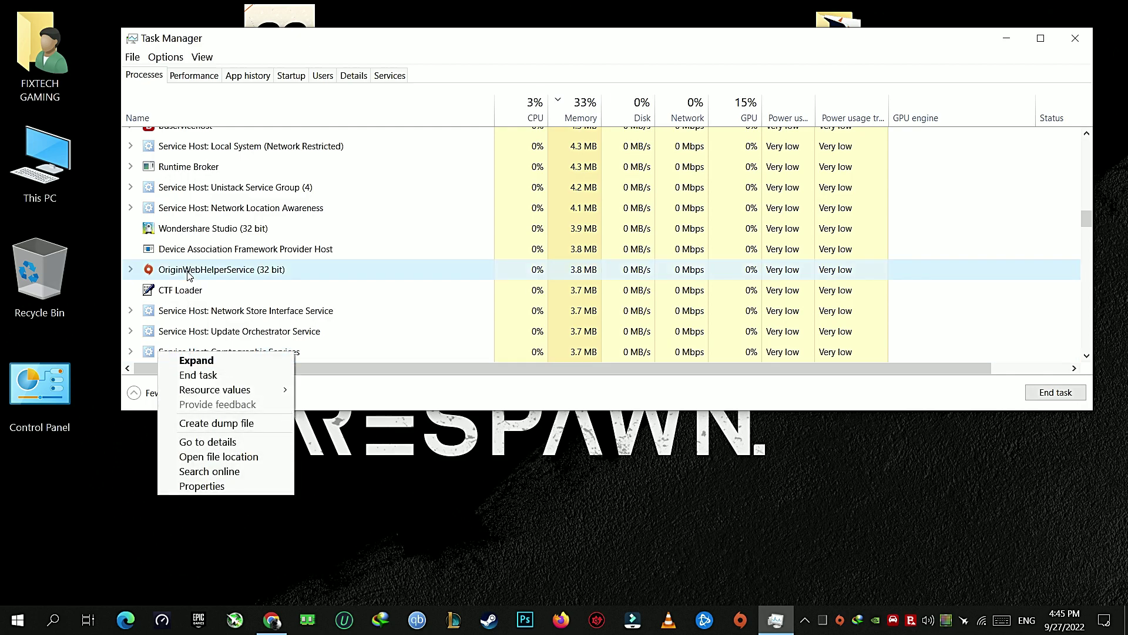
{"action": "right_click", "coordinate": [187, 272]}
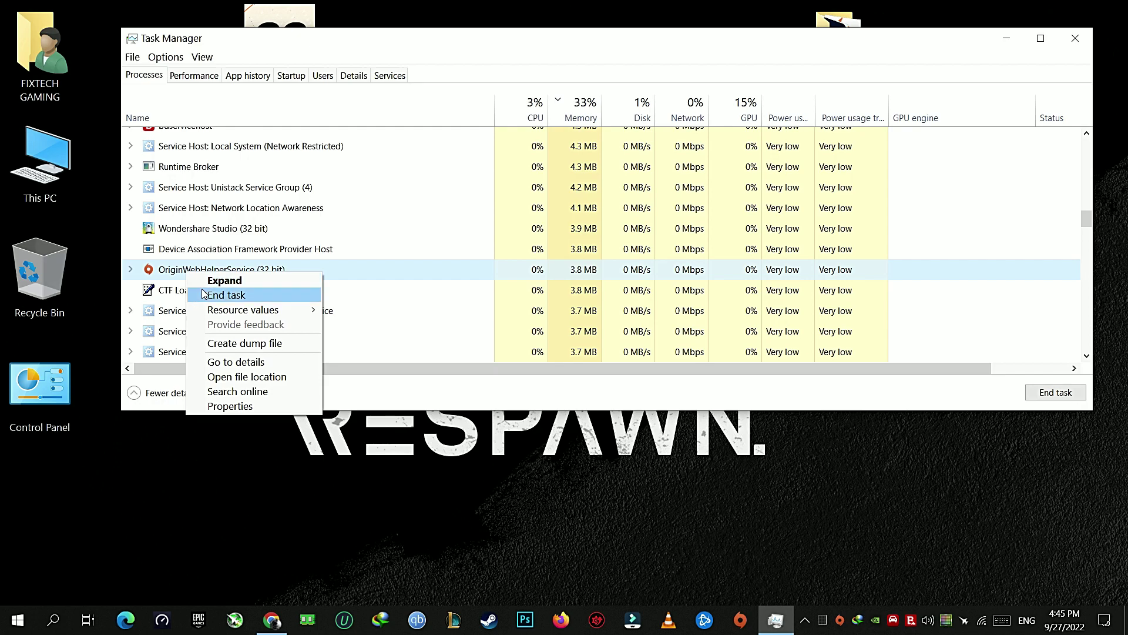
{"action": "left_click", "coordinate": [206, 295]}
{"action": "left_click", "coordinate": [196, 288]}
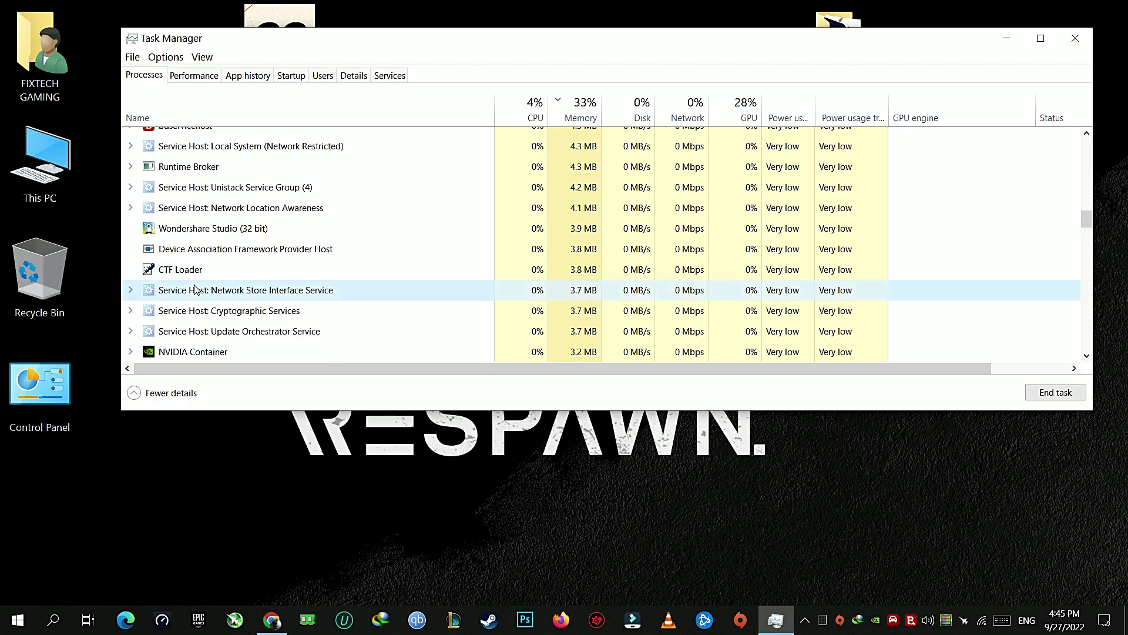
{"action": "scroll", "coordinate": [213, 292], "scroll_direction": "down", "scroll_amount": 2}
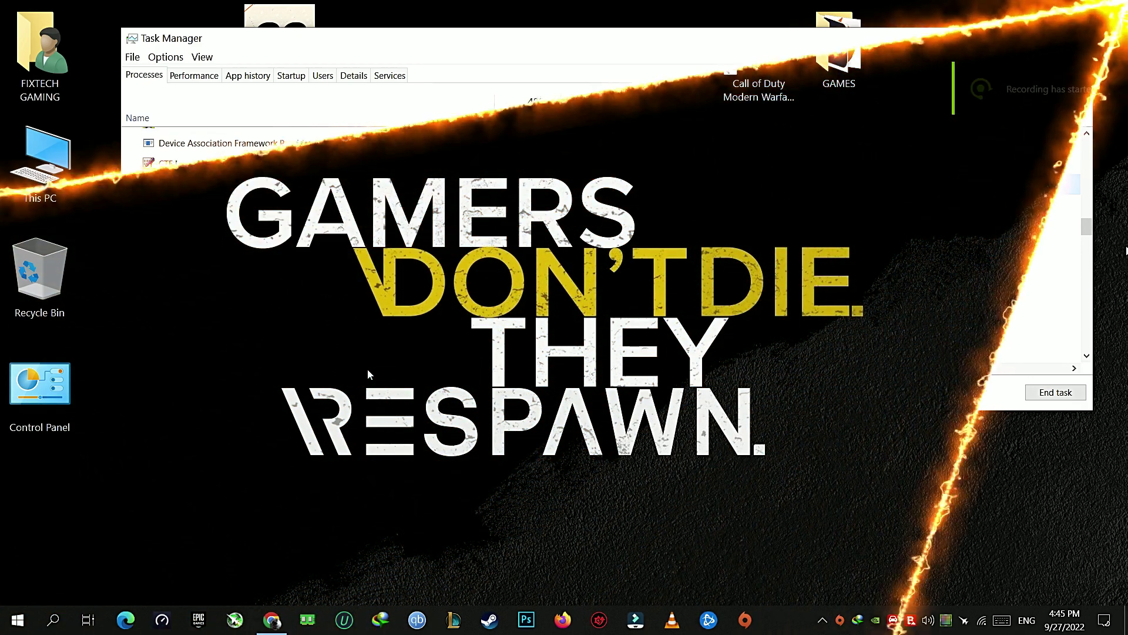
Step: Open the Run dialog through Windows search and enter the path %ProgramData%/Origin
{"action": "left_click", "coordinate": [52, 619]}
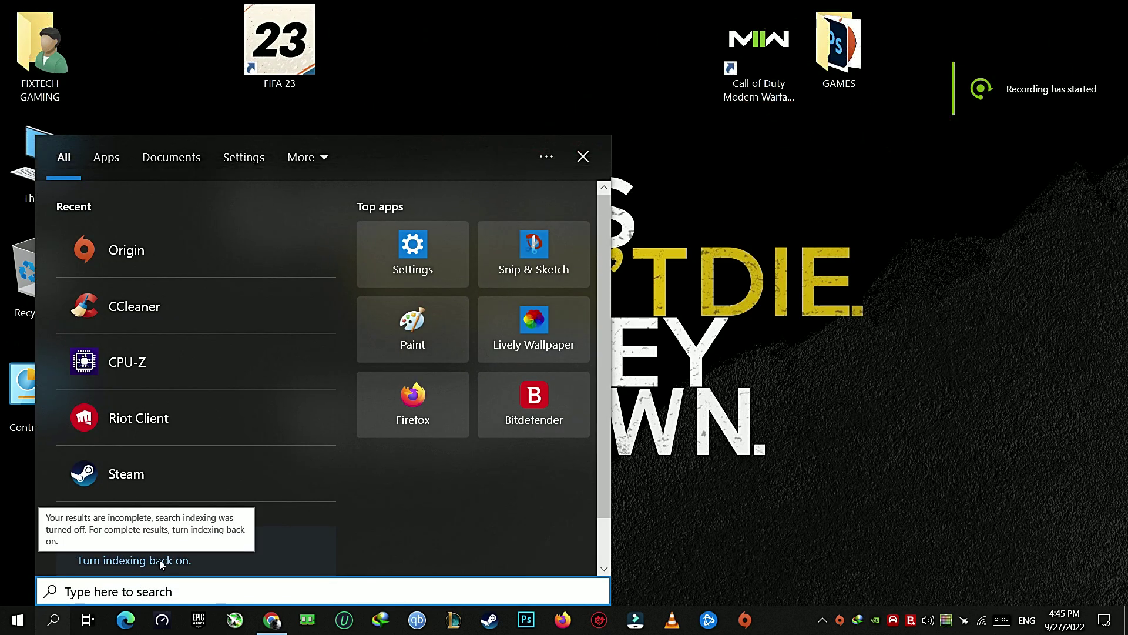
{"action": "type", "text": "run"}
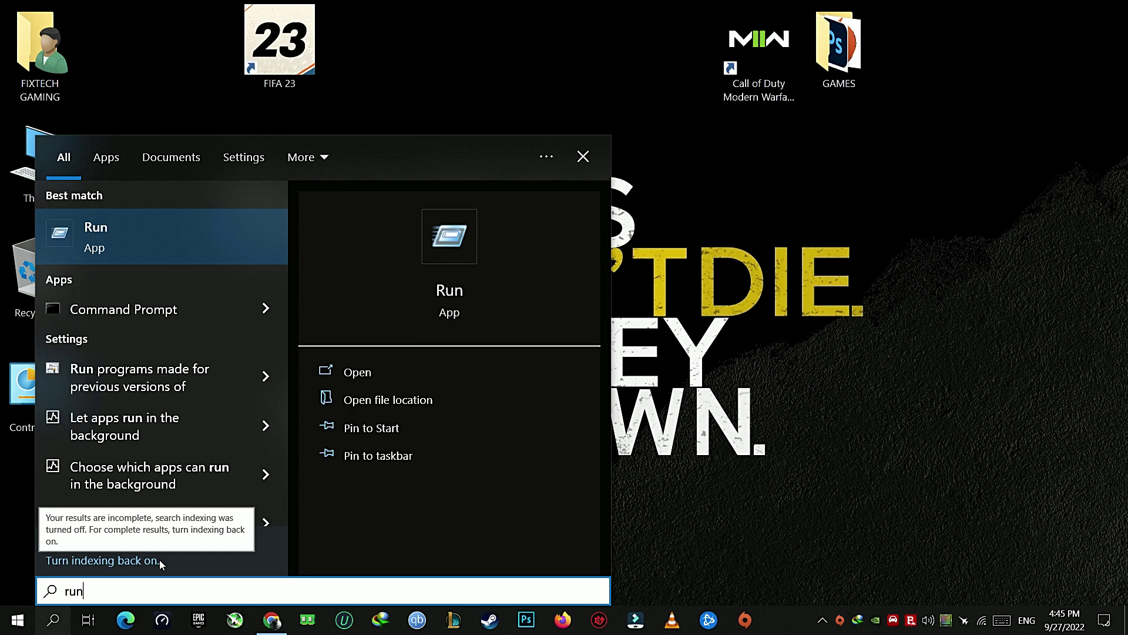
{"action": "right_click", "coordinate": [127, 224]}
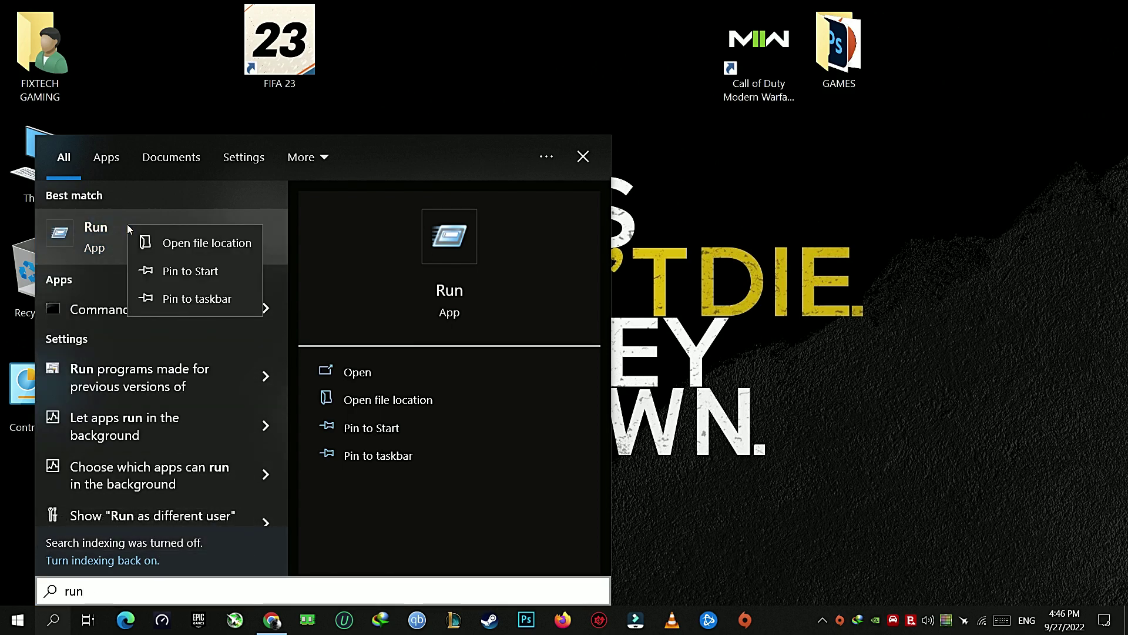
{"action": "left_click", "coordinate": [106, 229]}
{"action": "left_click_drag", "start_coordinate": [128, 439], "coordinate": [446, 288]}
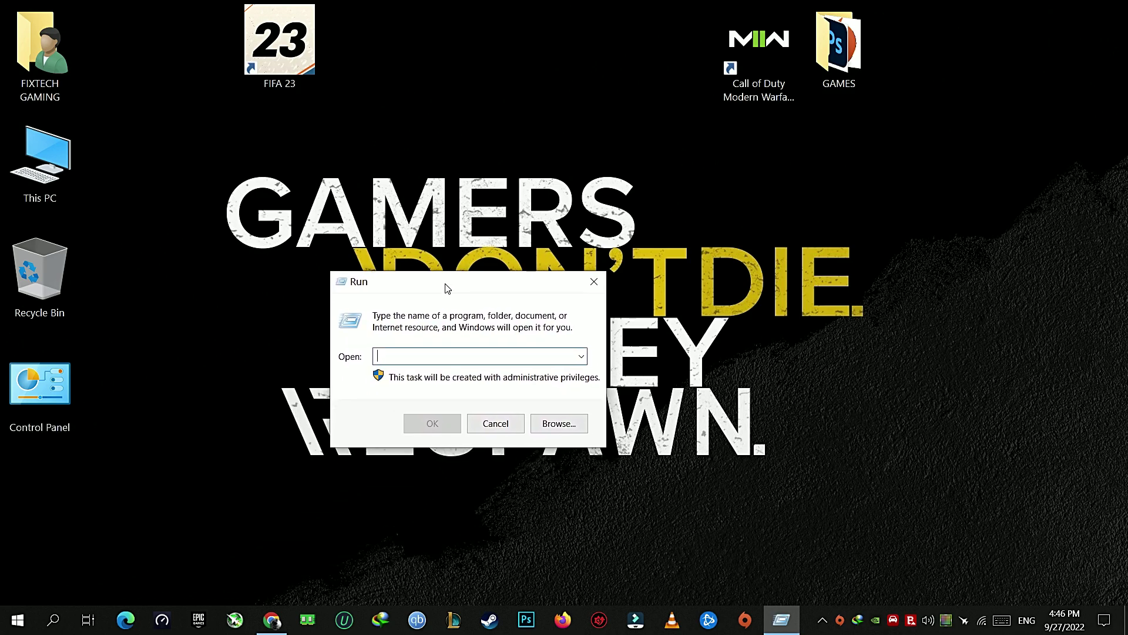
{"action": "right_click", "coordinate": [402, 354]}
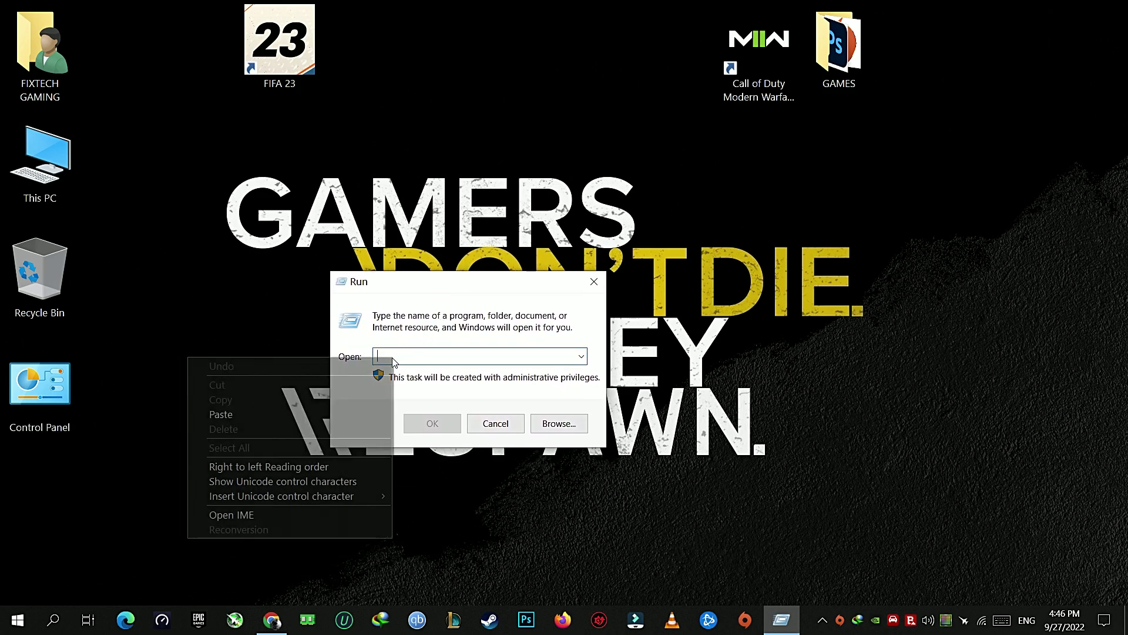
{"action": "left_click", "coordinate": [323, 411]}
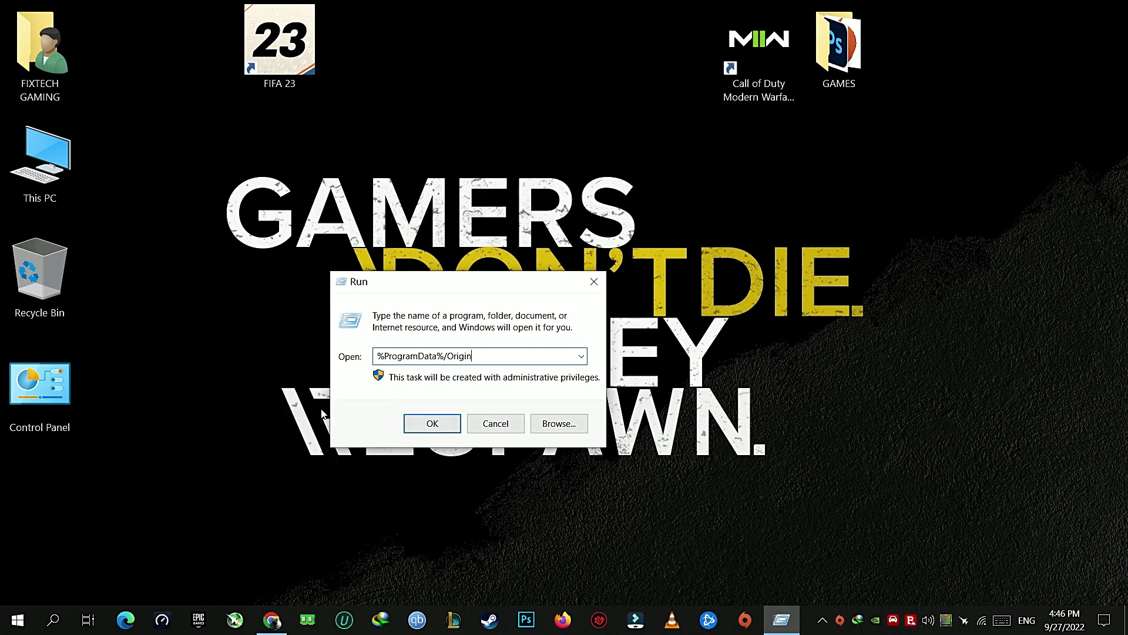
{"action": "left_click_drag", "start_coordinate": [481, 363], "coordinate": [351, 364]}
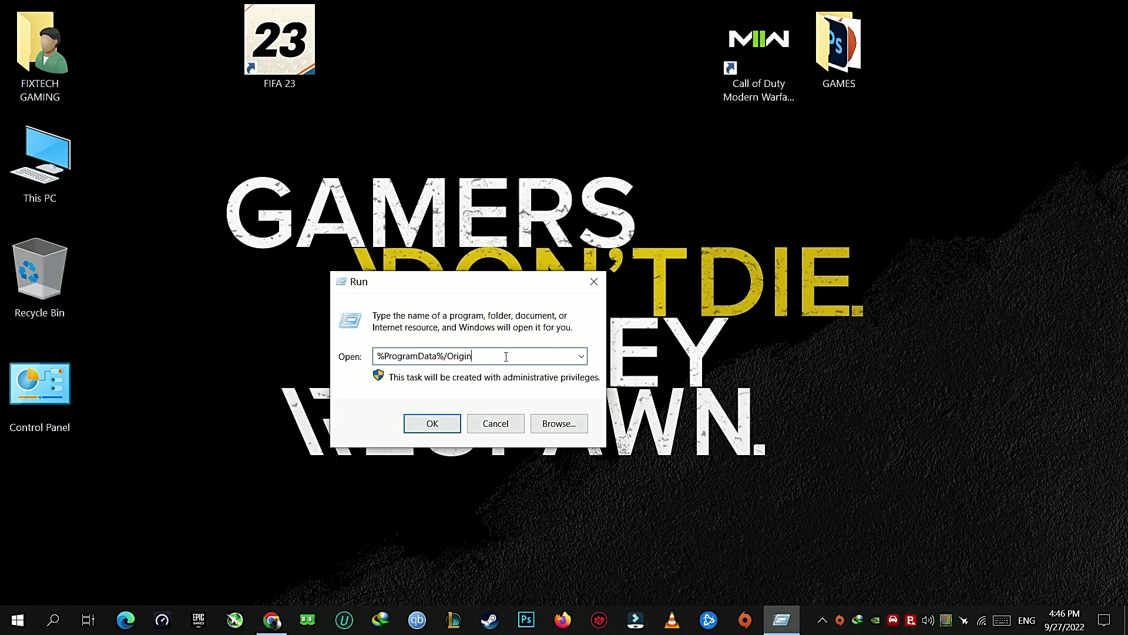
{"action": "left_click_drag", "start_coordinate": [482, 363], "coordinate": [351, 364]}
{"action": "left_click_drag", "start_coordinate": [473, 356], "coordinate": [410, 355]}
{"action": "left_click_drag", "start_coordinate": [438, 289], "coordinate": [271, 294]}
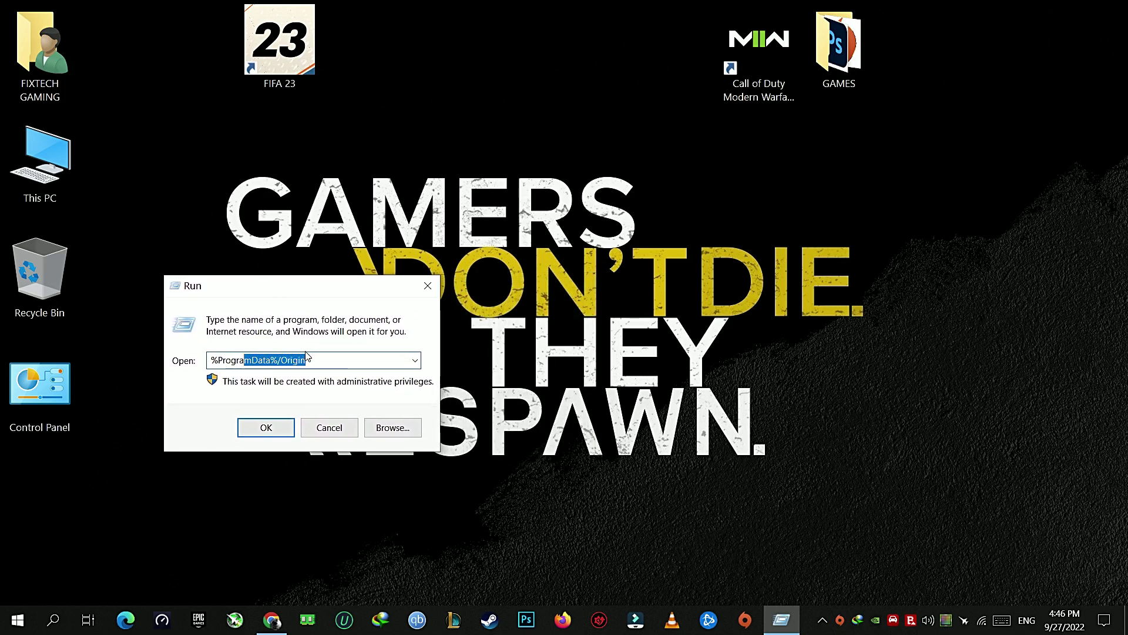
{"action": "left_click", "coordinate": [323, 356]}
{"action": "left_click_drag", "start_coordinate": [324, 357], "coordinate": [270, 356]}
{"action": "left_click", "coordinate": [324, 357]}
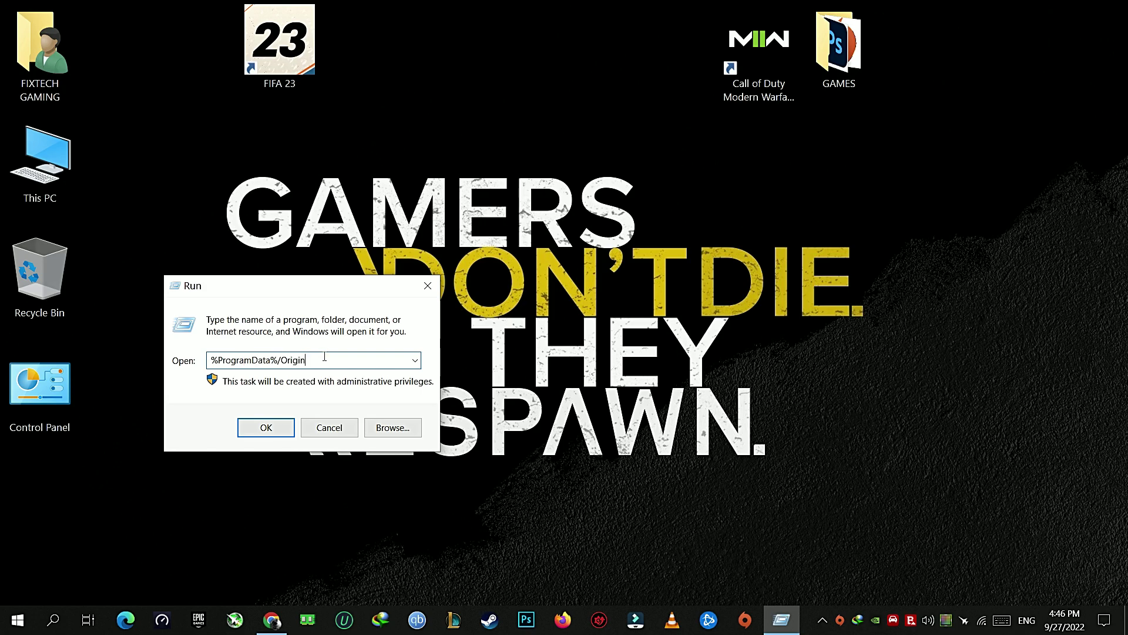
Step: Open the entered path in a maximized window and delete everything in the Origin folder except LocalContent
{"action": "left_click", "coordinate": [273, 434]}
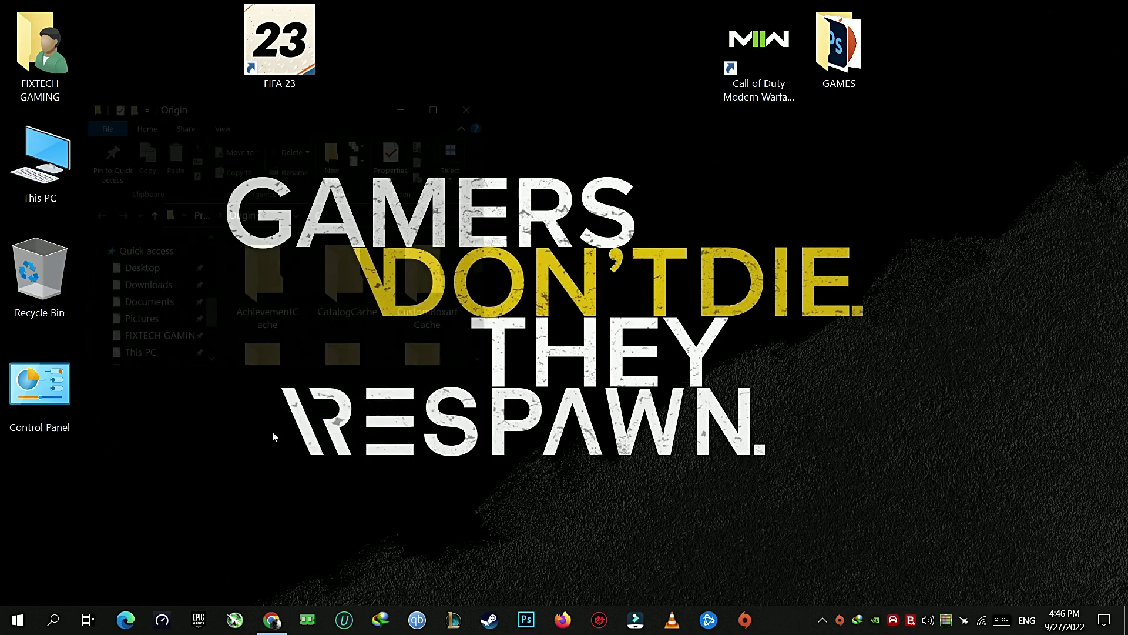
{"action": "left_click", "coordinate": [439, 105]}
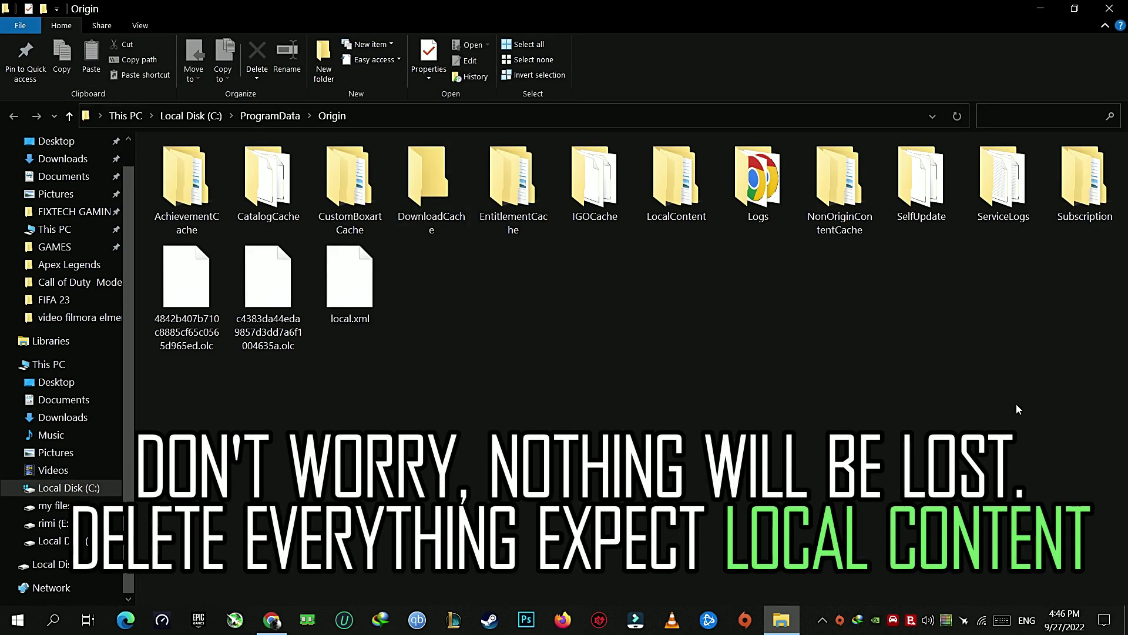
{"action": "left_click_drag", "start_coordinate": [1111, 384], "coordinate": [163, 147]}
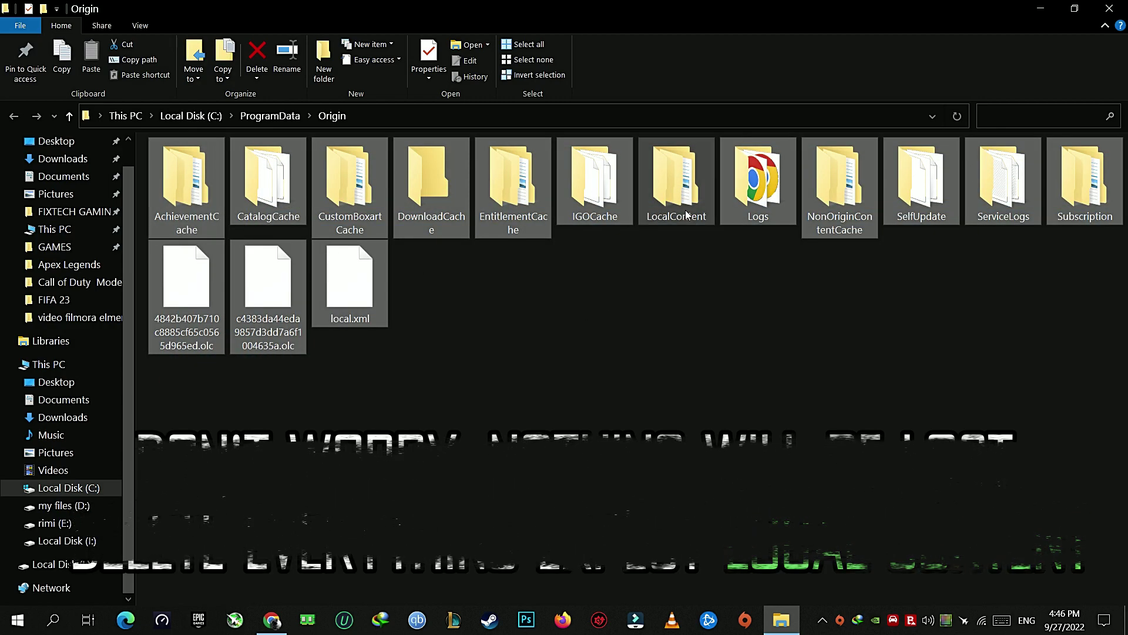
{"action": "left_click", "coordinate": [676, 188], "text": "ctrl"}
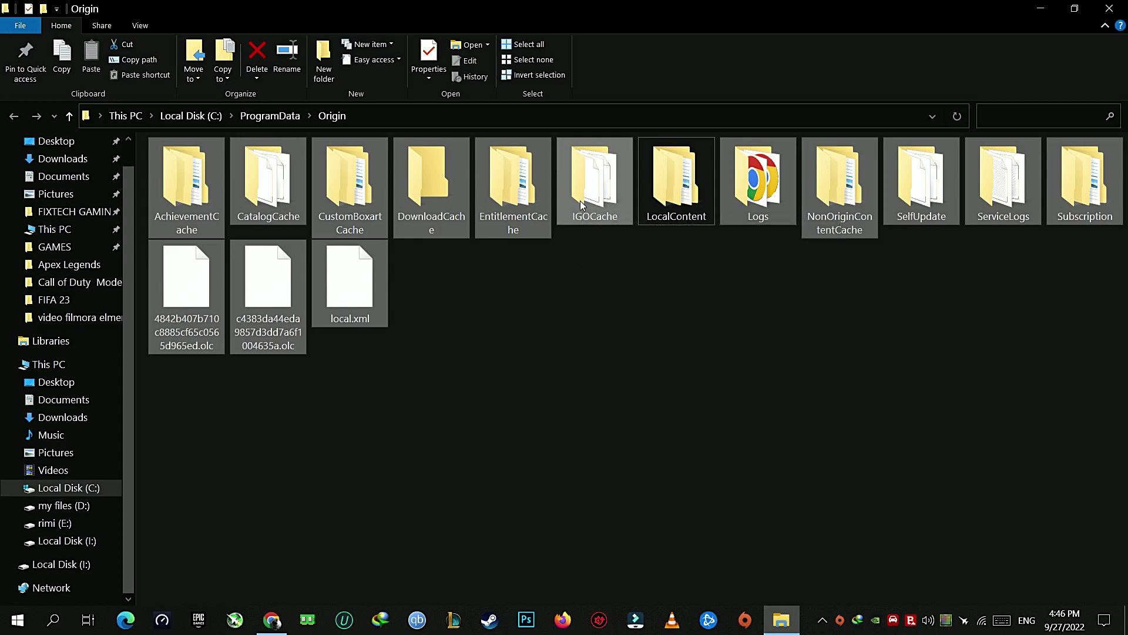
{"action": "right_click", "coordinate": [336, 202]}
{"action": "mouse_move", "coordinate": [384, 438]}
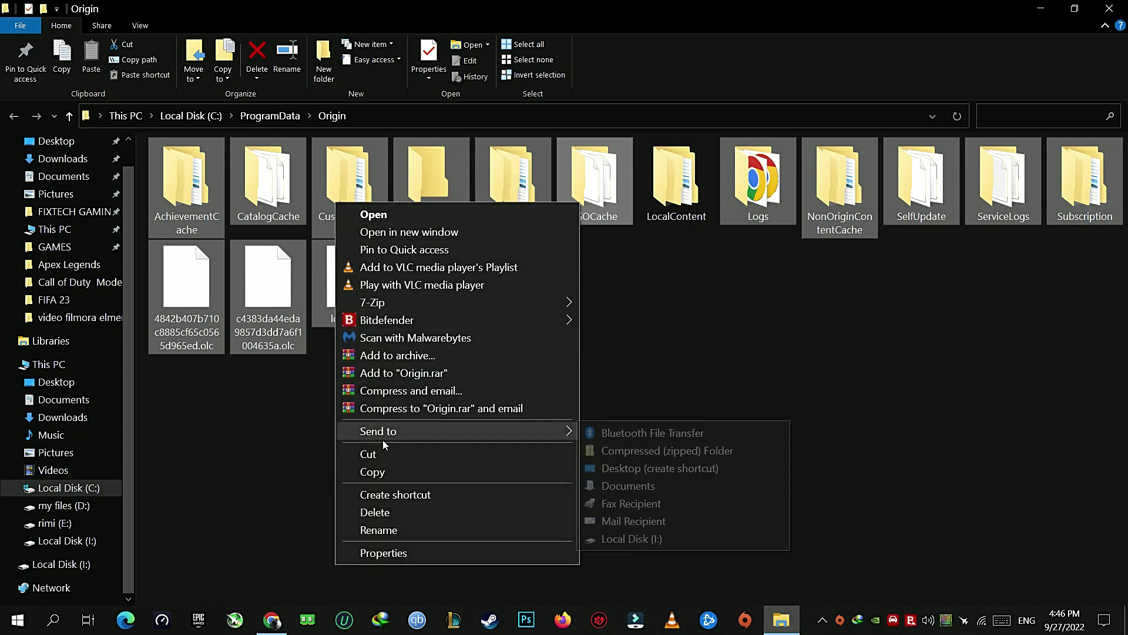
{"action": "left_click", "coordinate": [364, 513]}
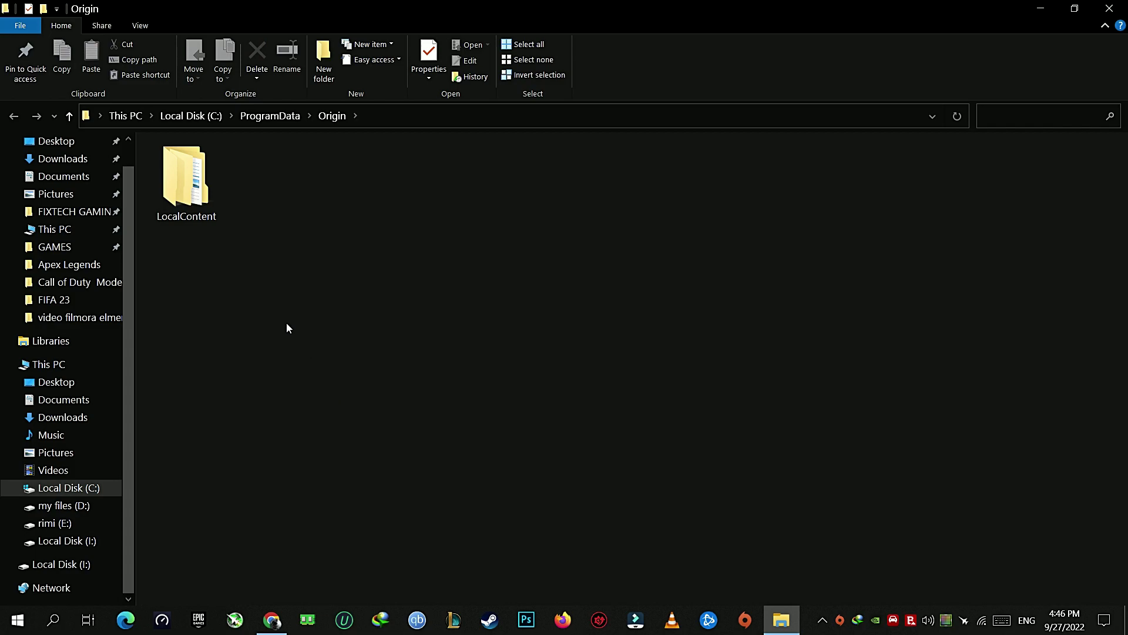
{"action": "left_click", "coordinate": [287, 320]}
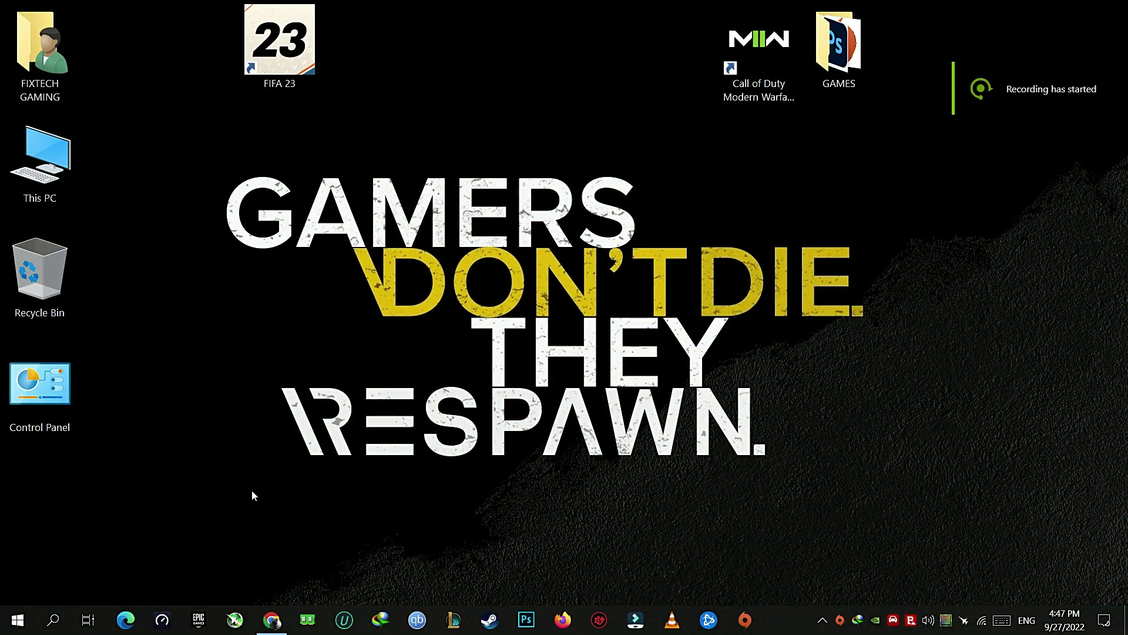
Step: Open the %appdata% folder through the Run dialog and locate the Origin folder in Roaming
{"action": "left_click", "coordinate": [53, 620]}
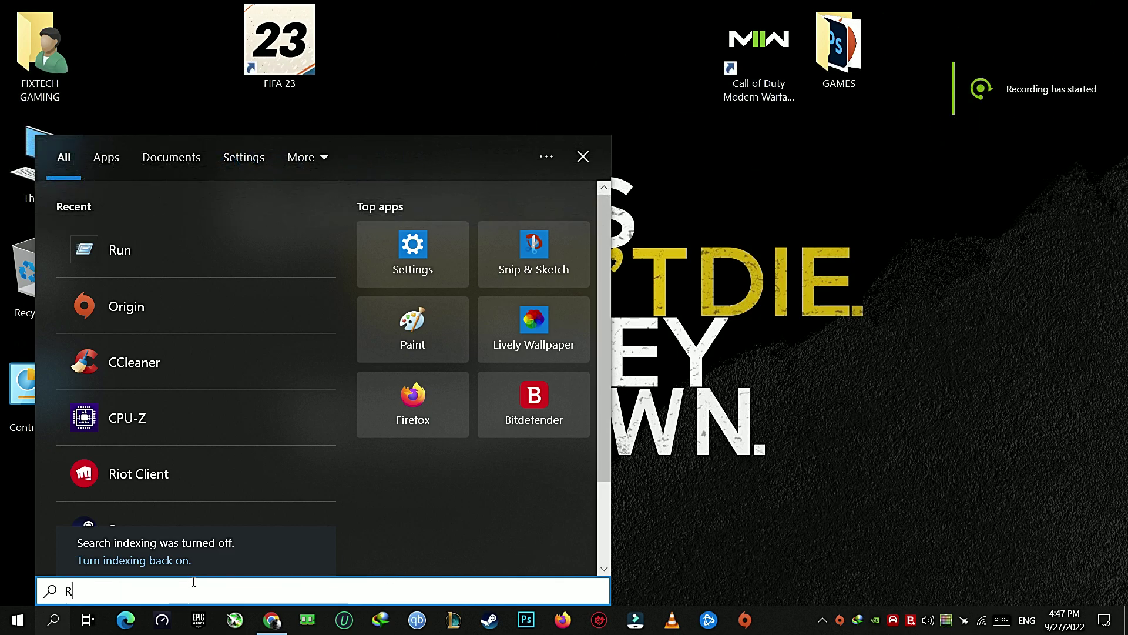
{"action": "type", "text": "RUN"}
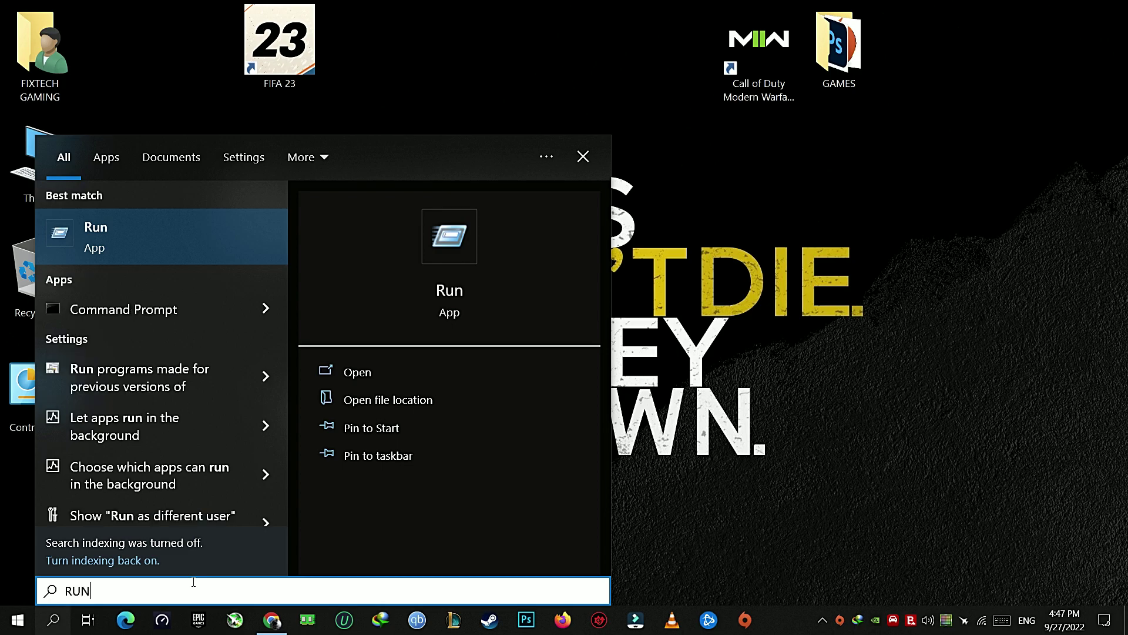
{"action": "left_click", "coordinate": [128, 239]}
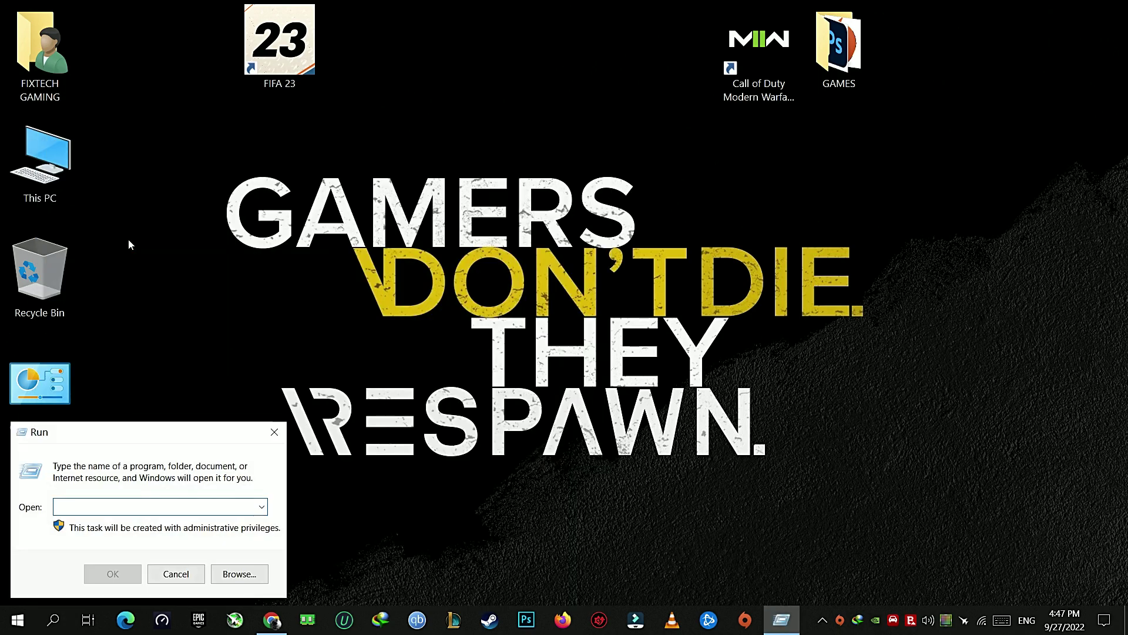
{"action": "left_click_drag", "start_coordinate": [134, 436], "coordinate": [369, 344]}
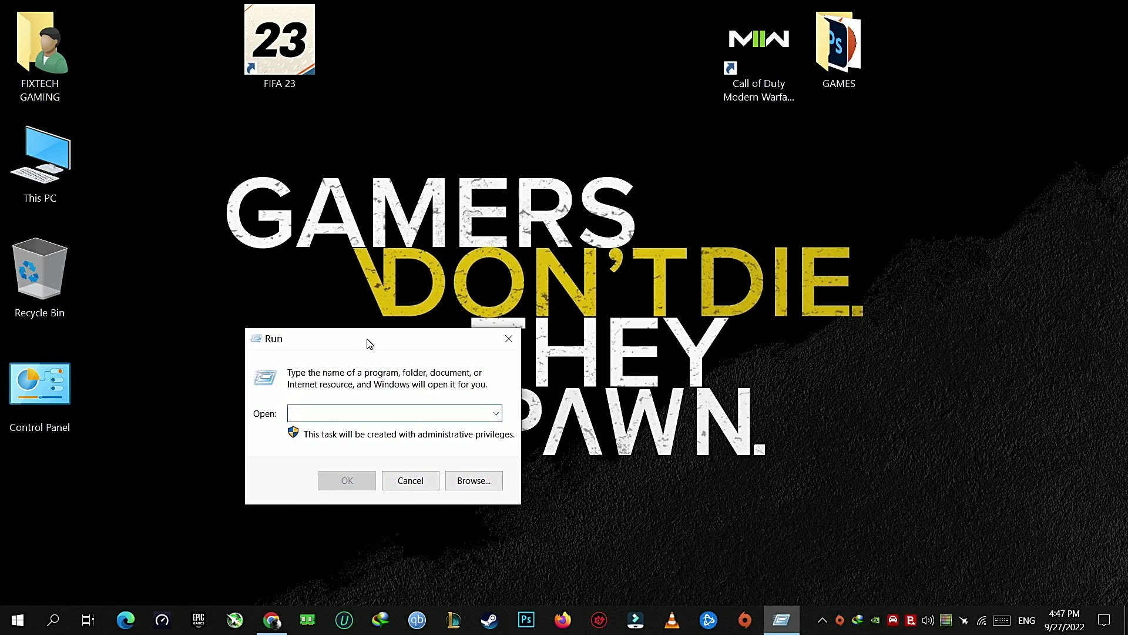
{"action": "right_click", "coordinate": [332, 413]}
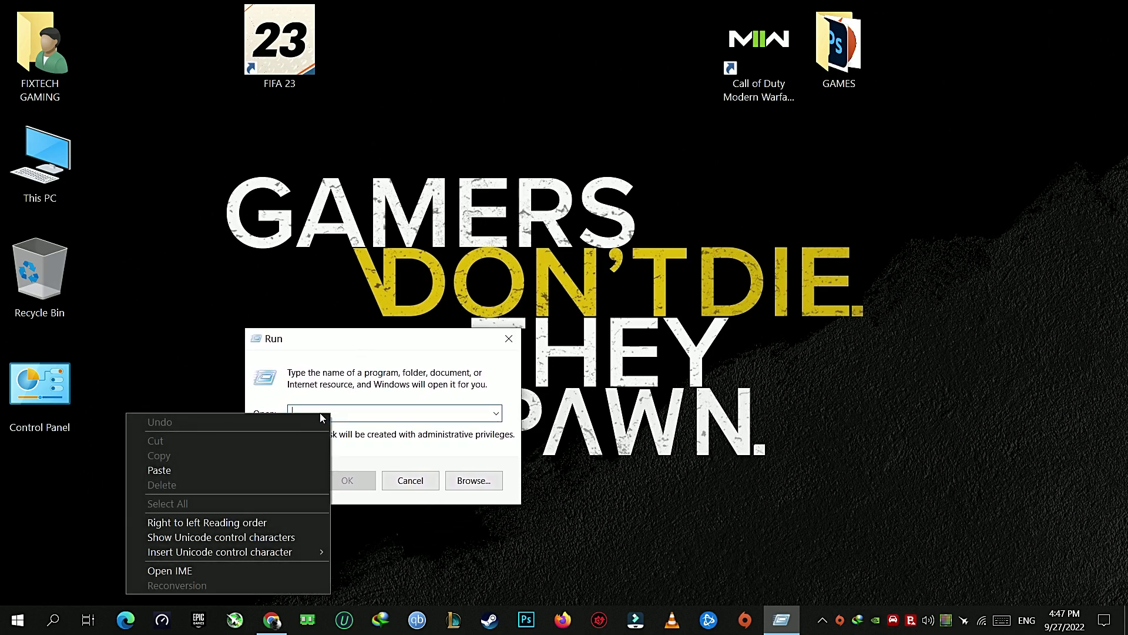
{"action": "left_click", "coordinate": [150, 470]}
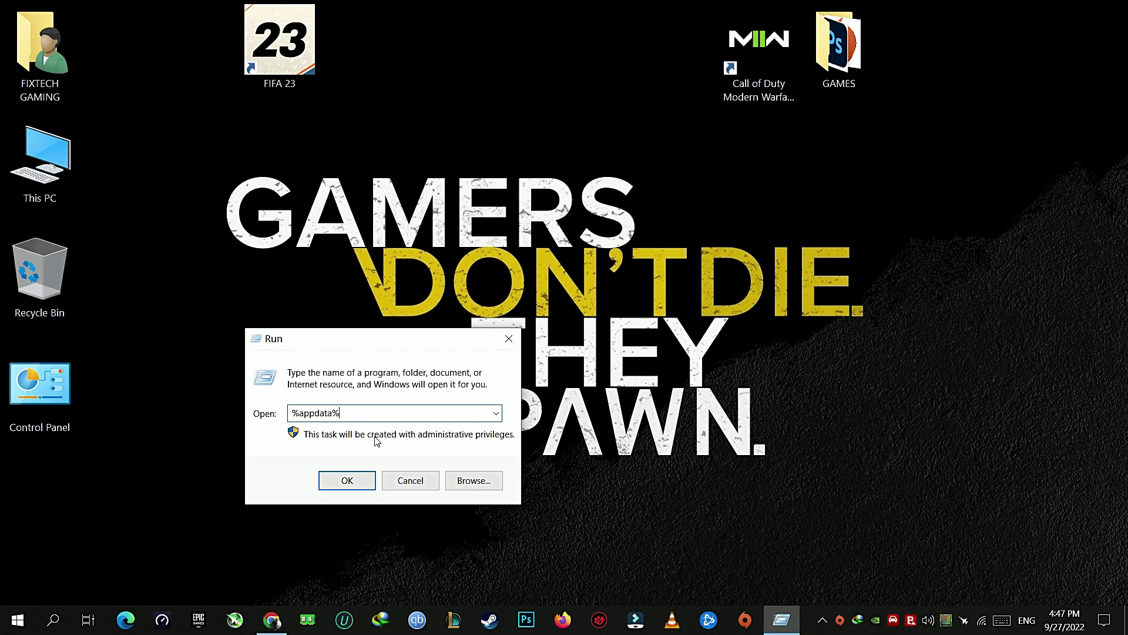
{"action": "left_click", "coordinate": [346, 481]}
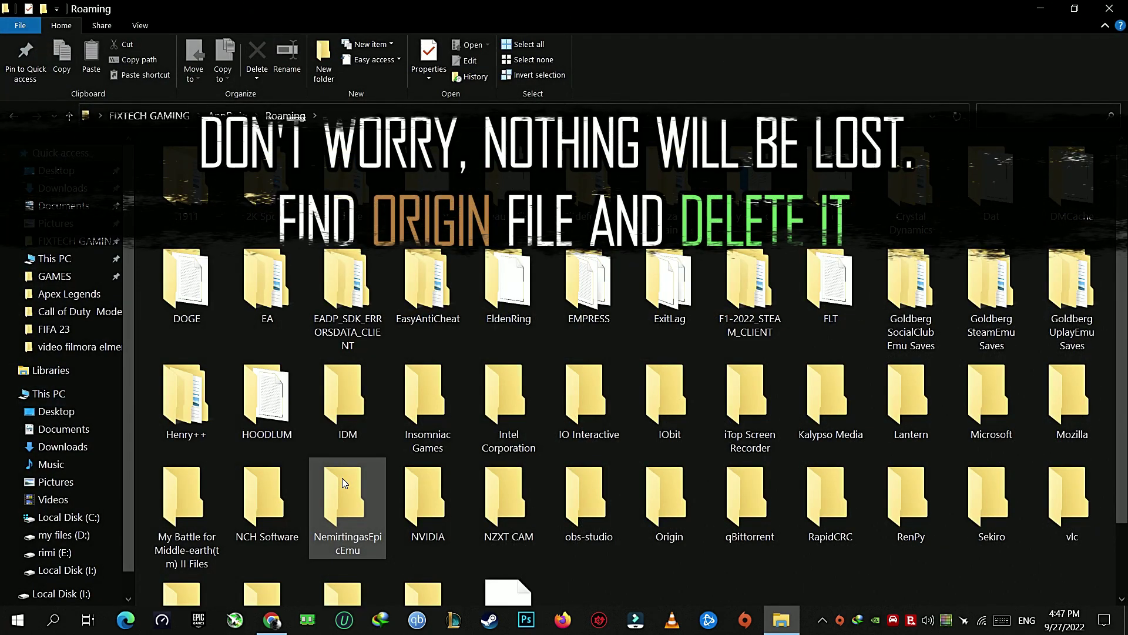
{"action": "left_click_drag", "start_coordinate": [1122, 304], "coordinate": [1124, 361]}
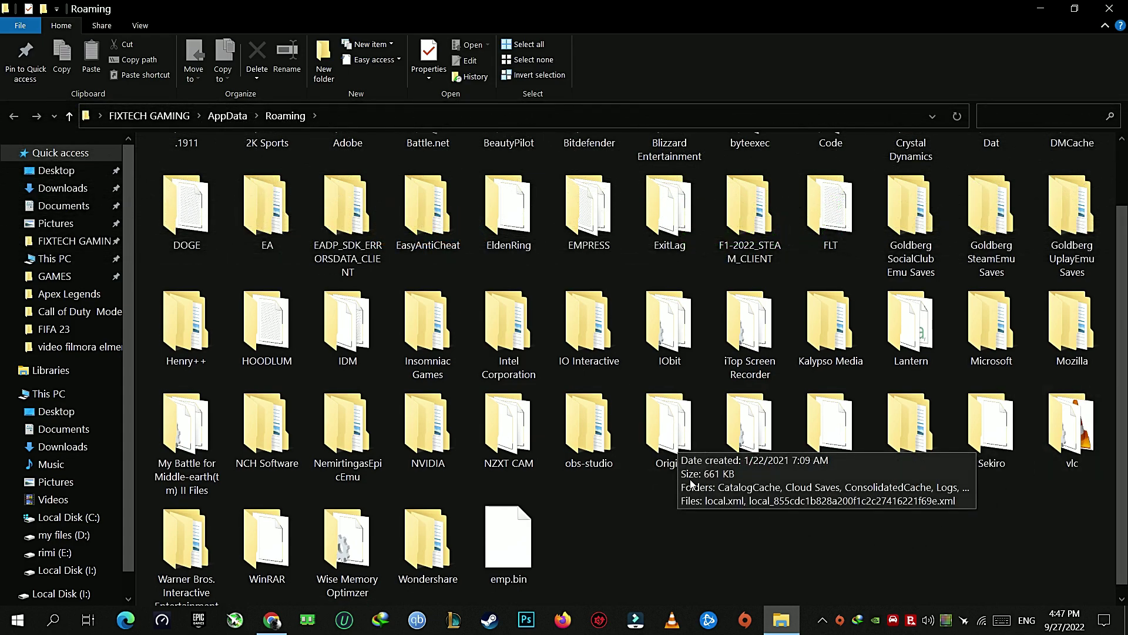
Step: Delete the Origin folder from the AppData Roaming folder
{"action": "right_click", "coordinate": [668, 442]}
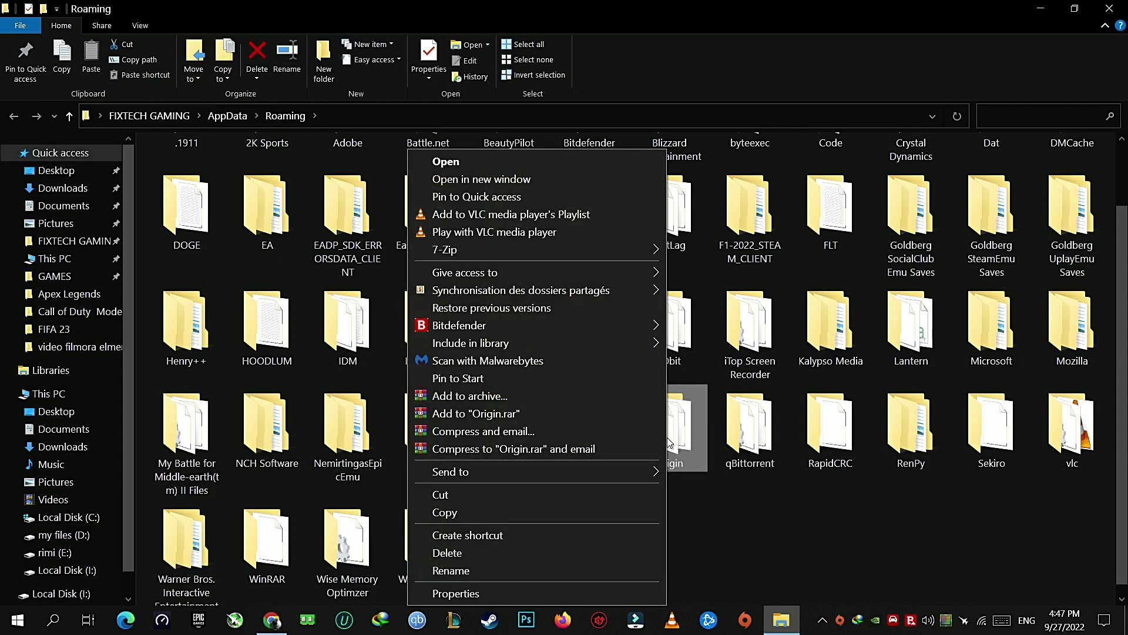
{"action": "left_click", "coordinate": [470, 554]}
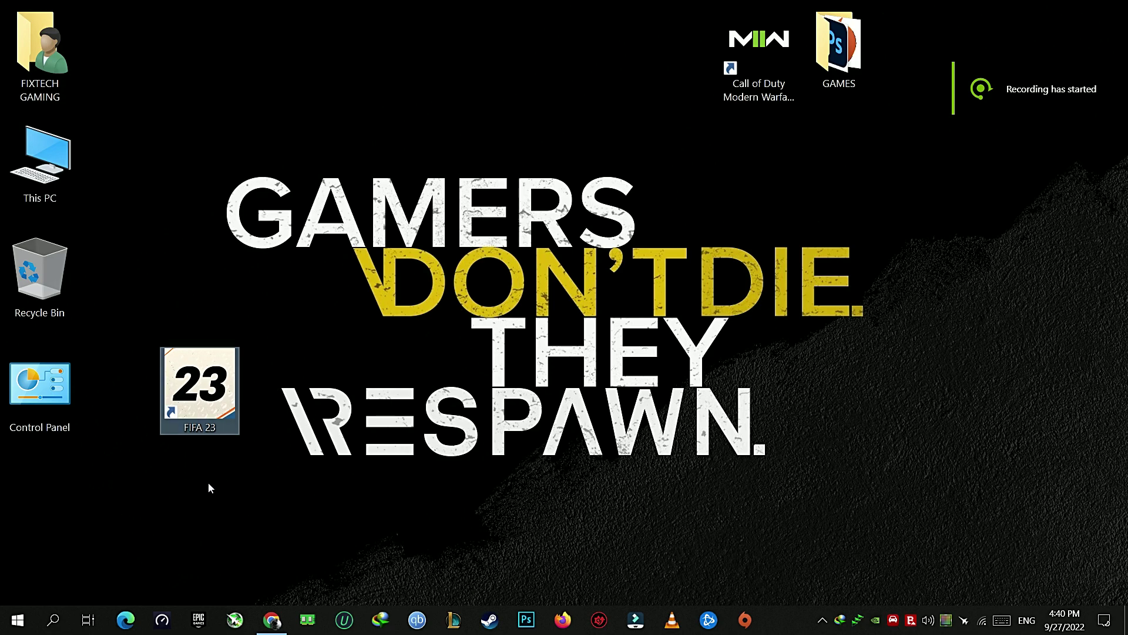
Step: Set the FIFA 23 desktop shortcut to run in compatibility mode for Windows 8, then apply the change and close its properties
{"action": "left_click_drag", "start_coordinate": [150, 326], "coordinate": [245, 450]}
{"action": "key", "text": "shift+F10"}
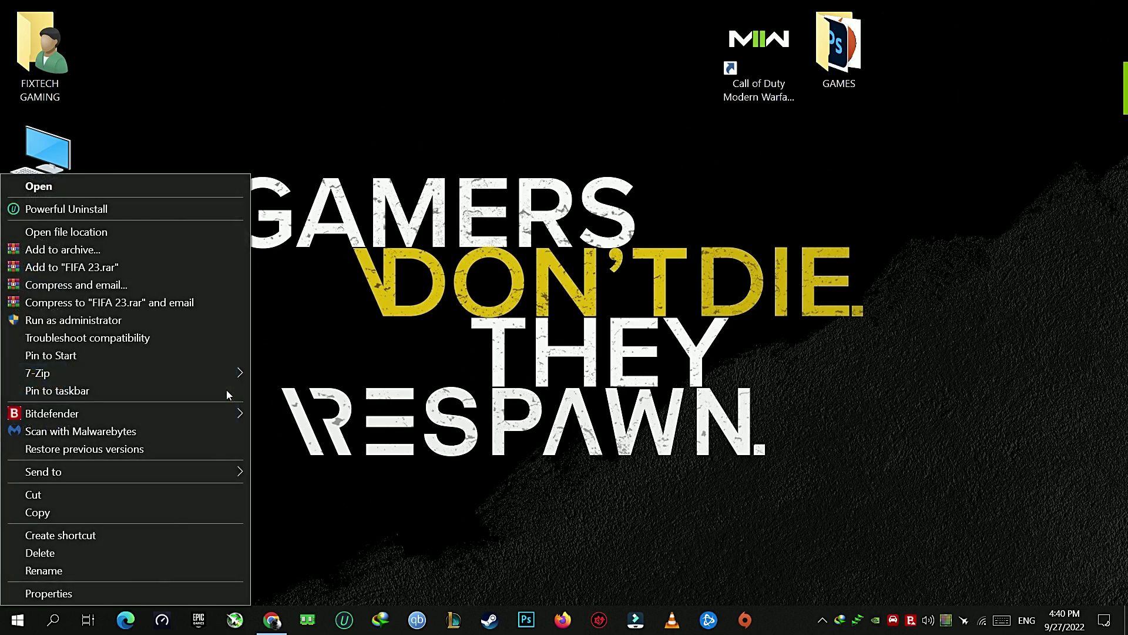
{"action": "left_click", "coordinate": [111, 587]}
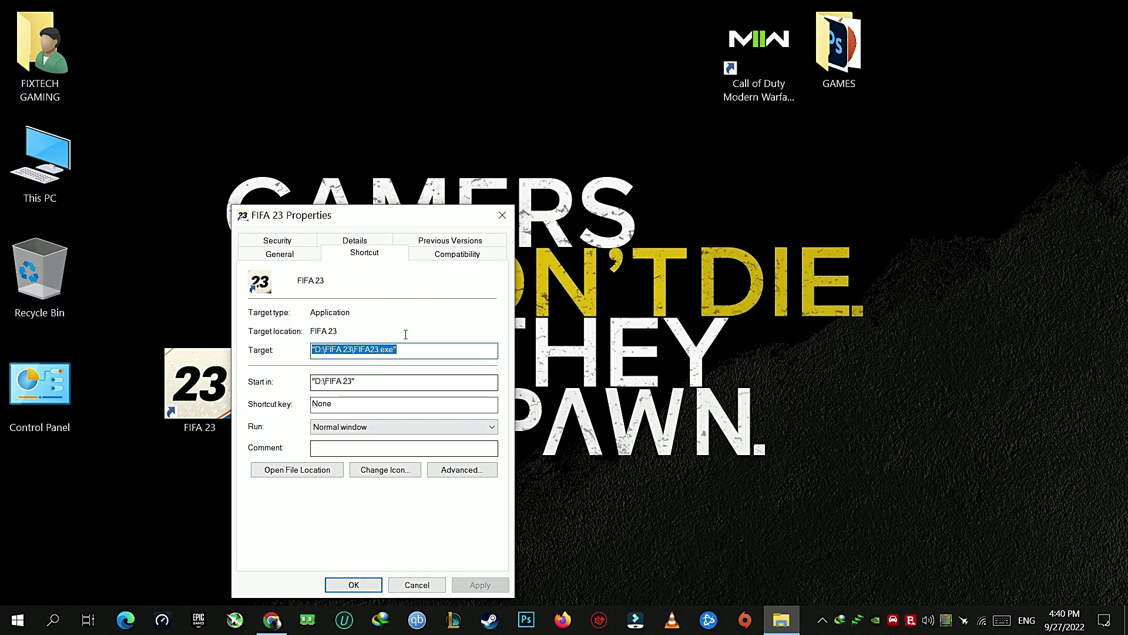
{"action": "left_click", "coordinate": [442, 257]}
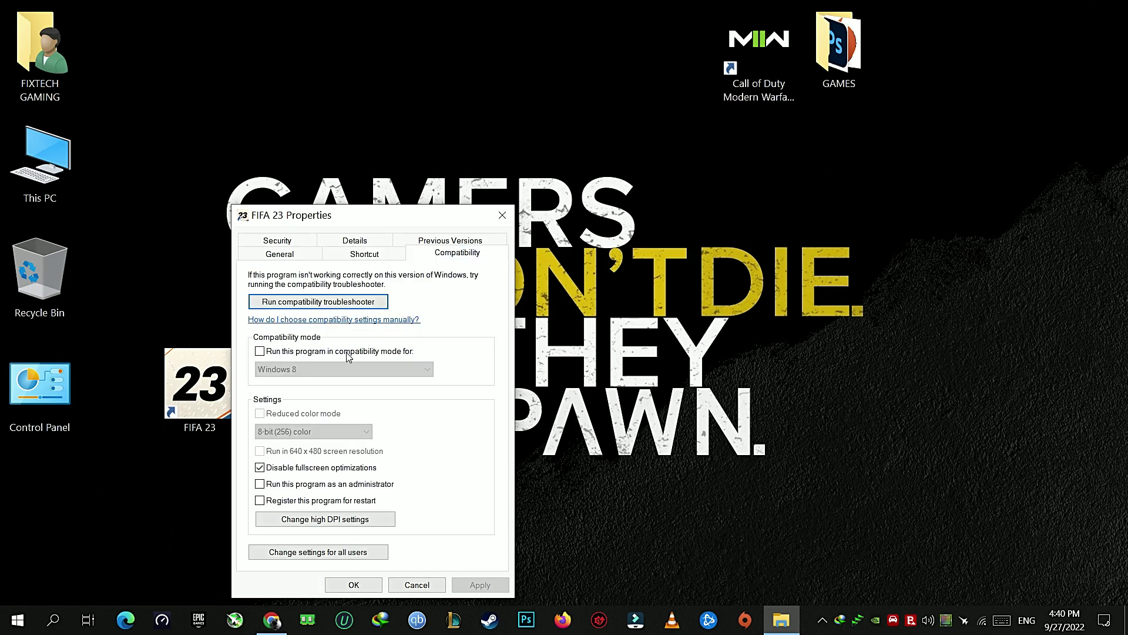
{"action": "left_click", "coordinate": [322, 352]}
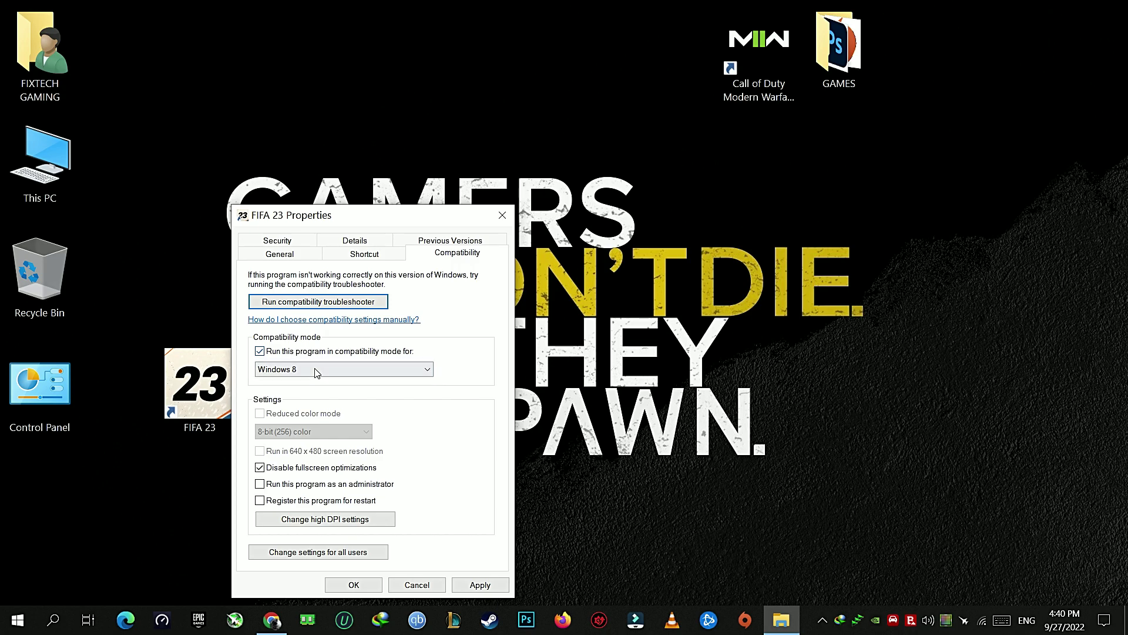
{"action": "left_click", "coordinate": [316, 370]}
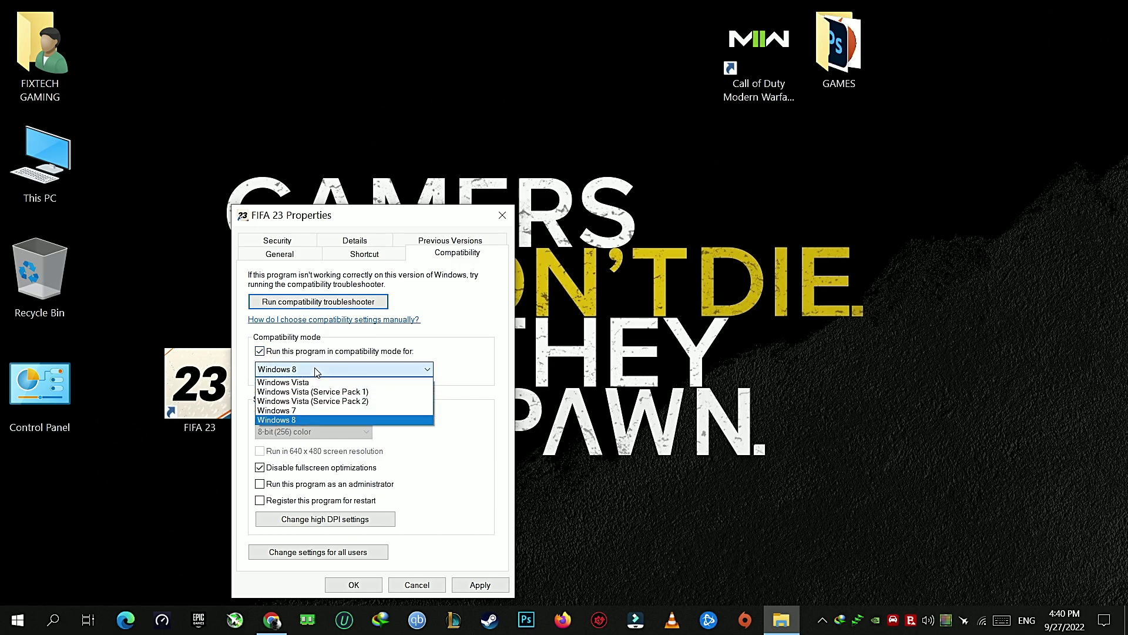
{"action": "left_click", "coordinate": [283, 418]}
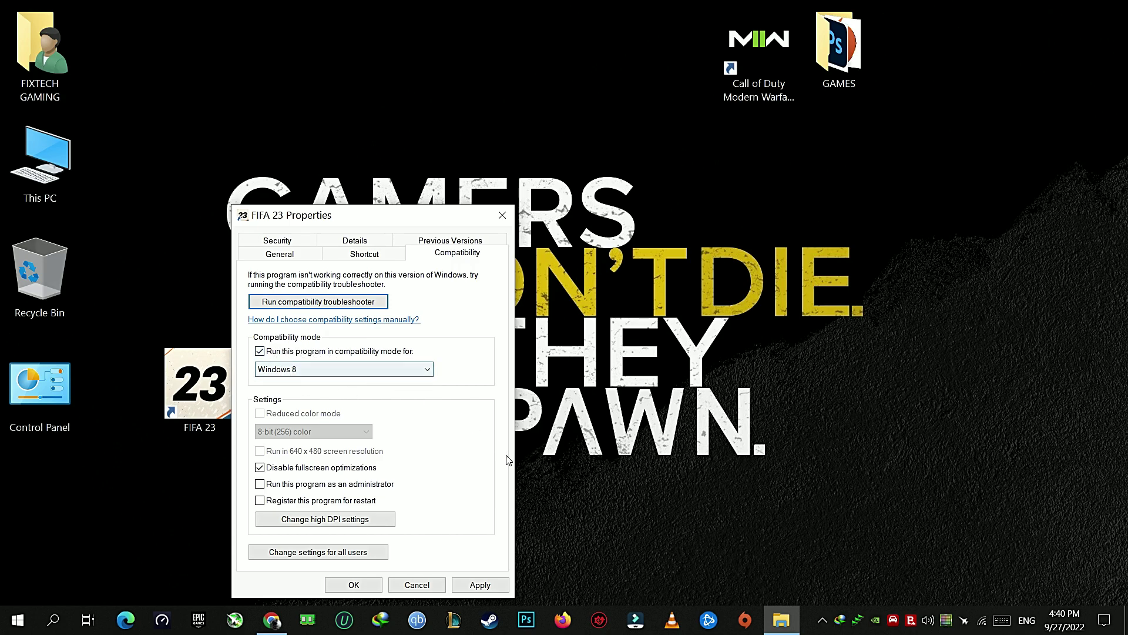
{"action": "left_click", "coordinate": [480, 584]}
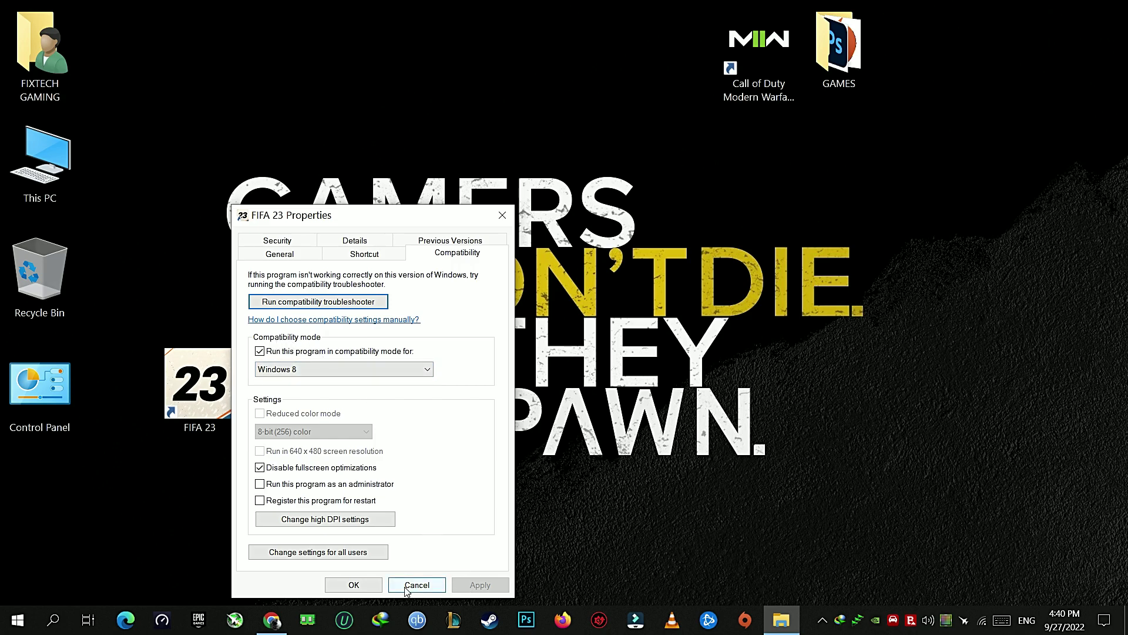
{"action": "left_click", "coordinate": [355, 585]}
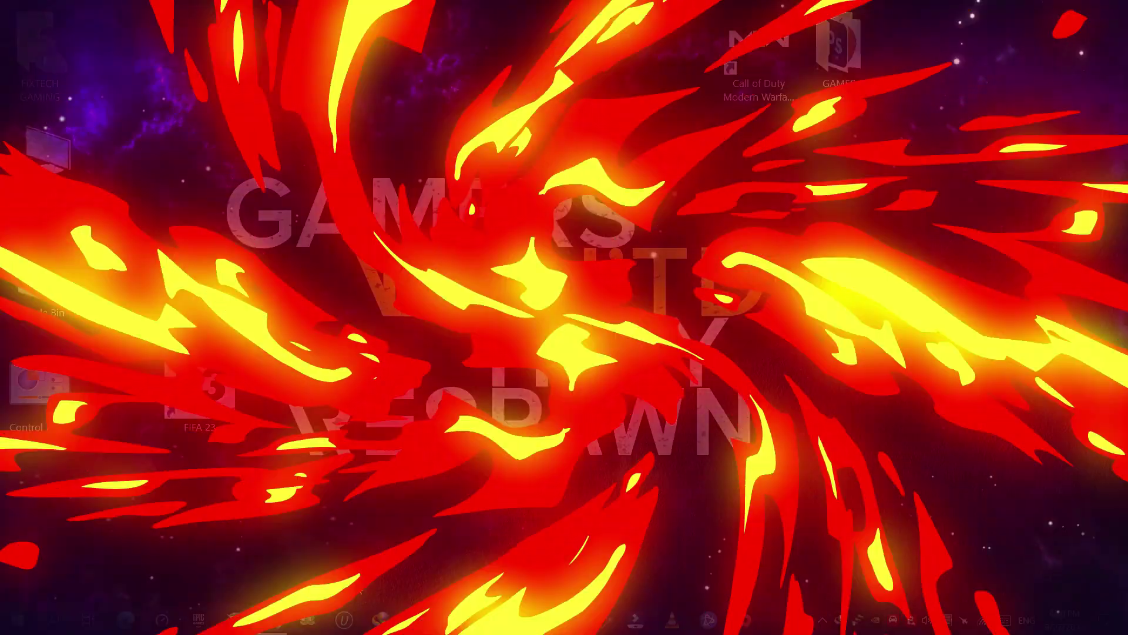